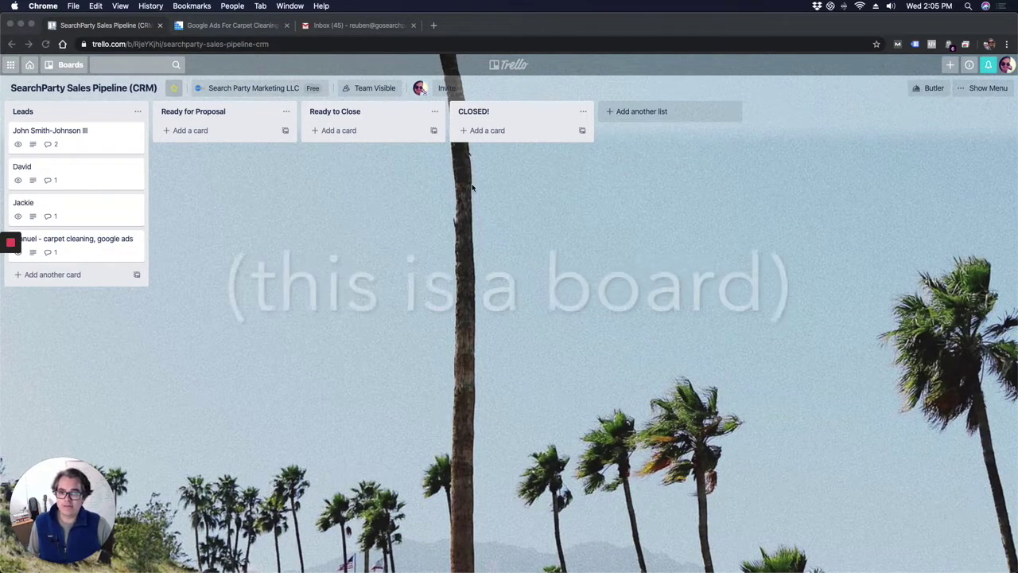
# Bring the browser forward and briefly check the list of boards
pyautogui.click(70, 74)
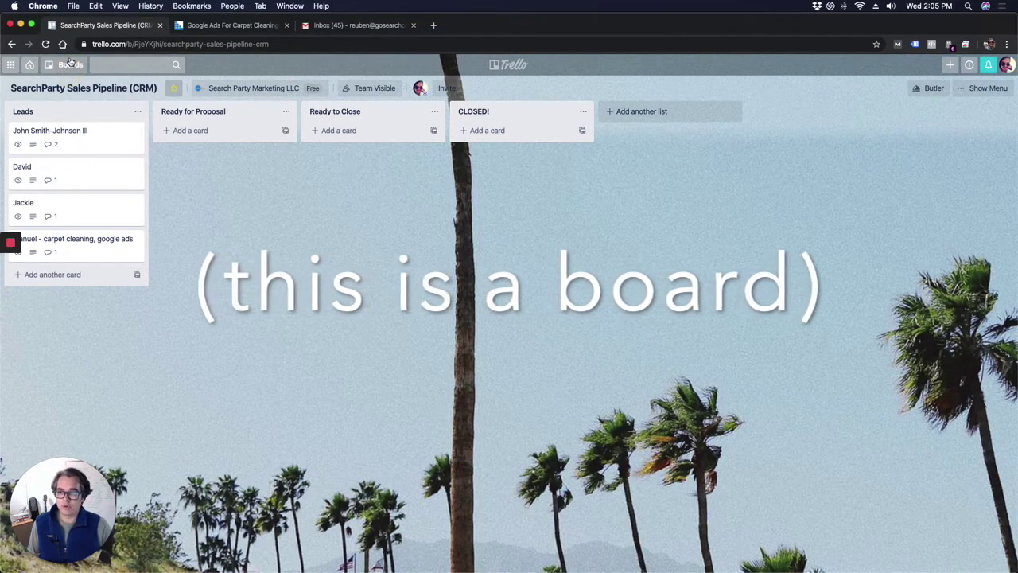
pyautogui.click(69, 70)
pyautogui.click(274, 249)
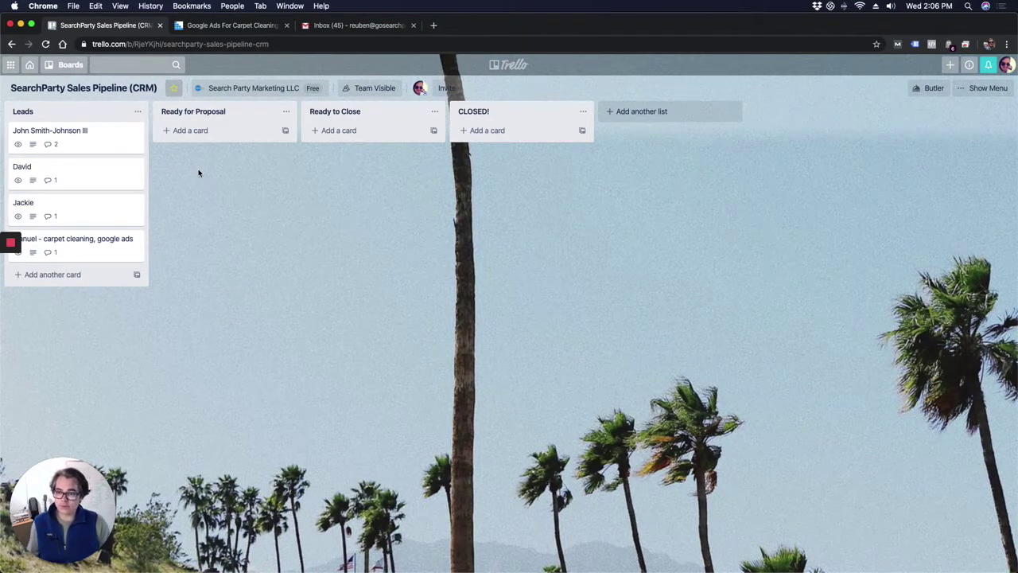
# Open the first Leads card and highlight the opening words of its email comment
pyautogui.click(86, 135)
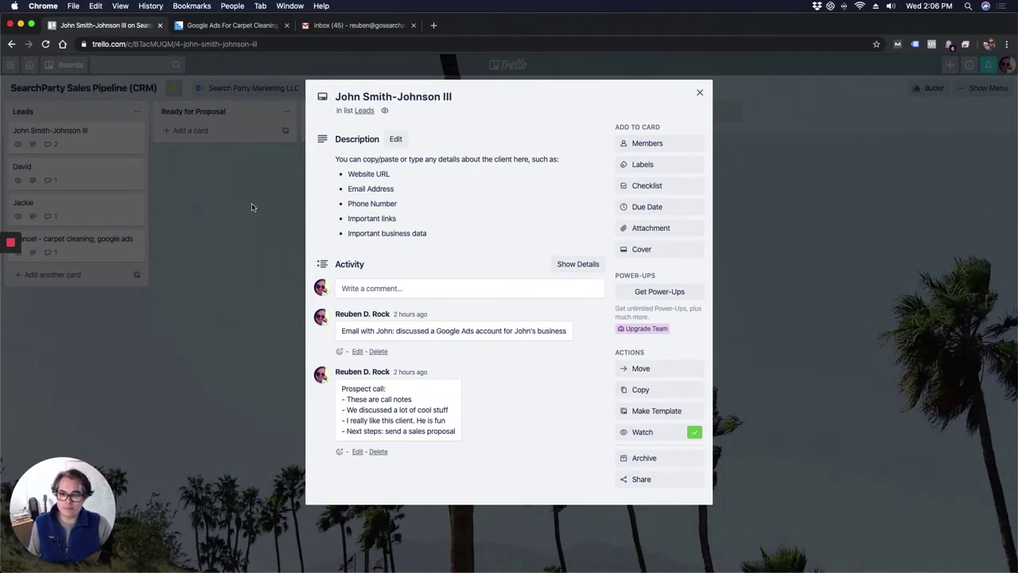
pyautogui.click(273, 169)
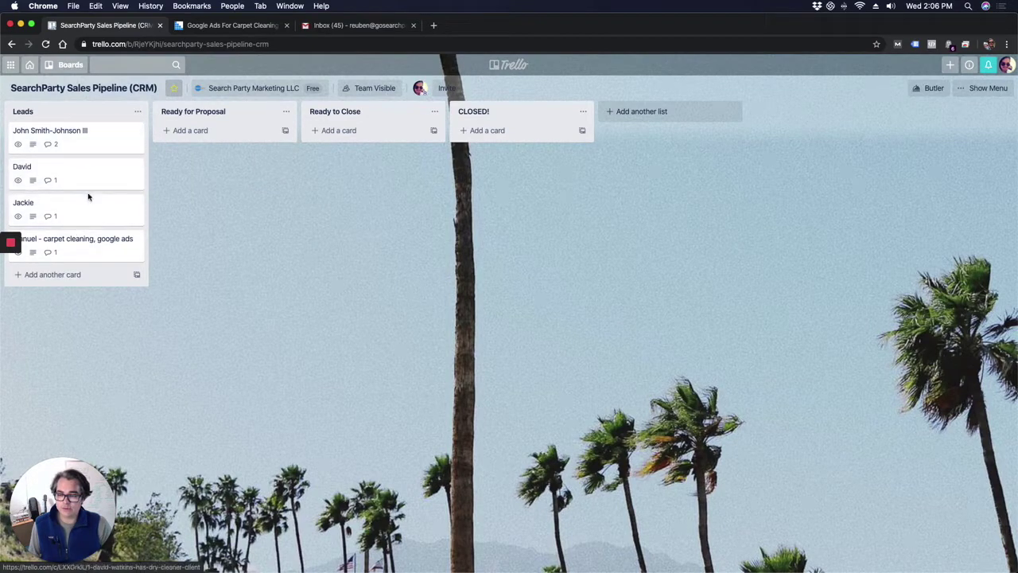
pyautogui.click(79, 143)
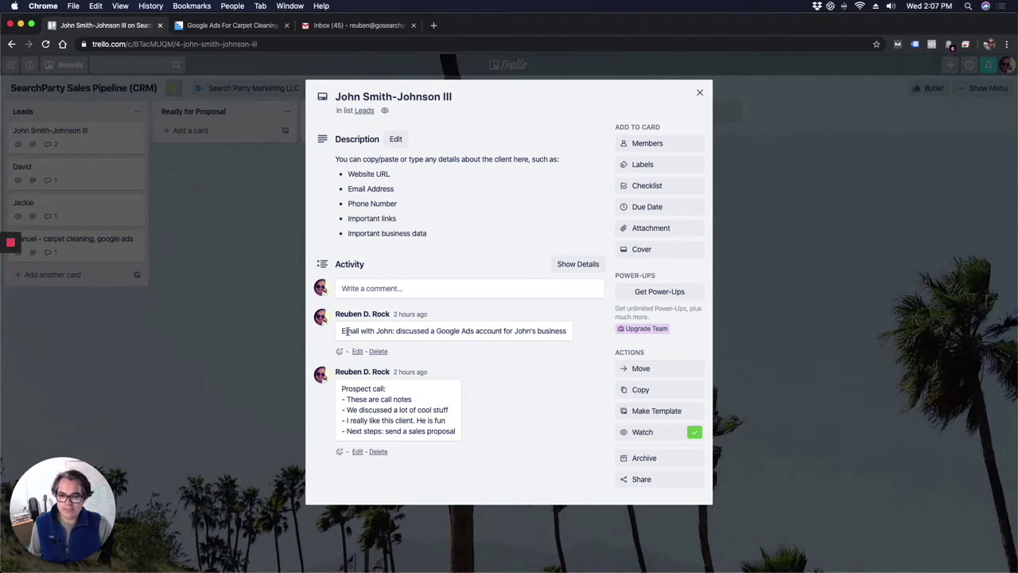
pyautogui.moveTo(341, 331); pyautogui.dragTo(393, 331)
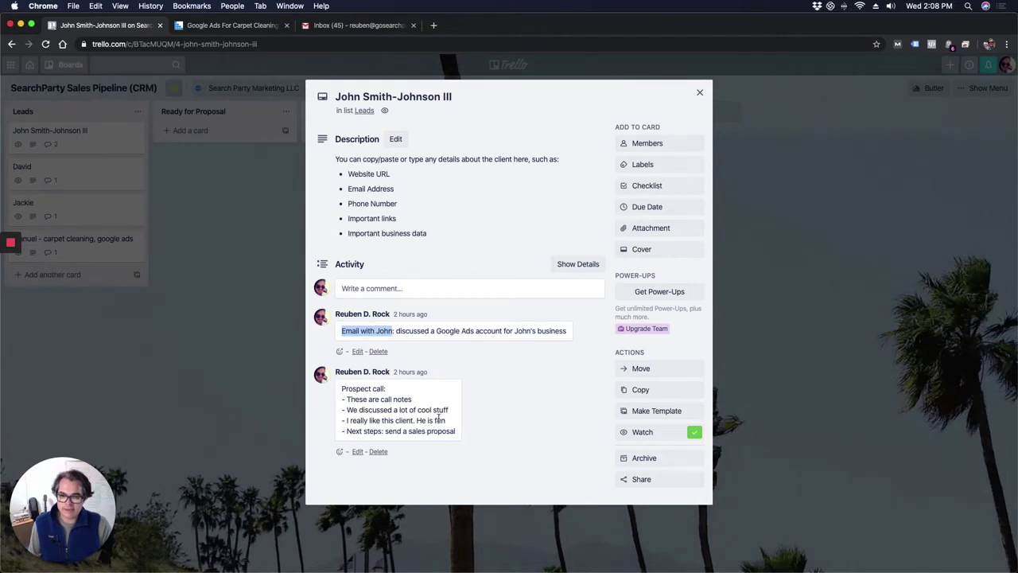
pyautogui.click(401, 291)
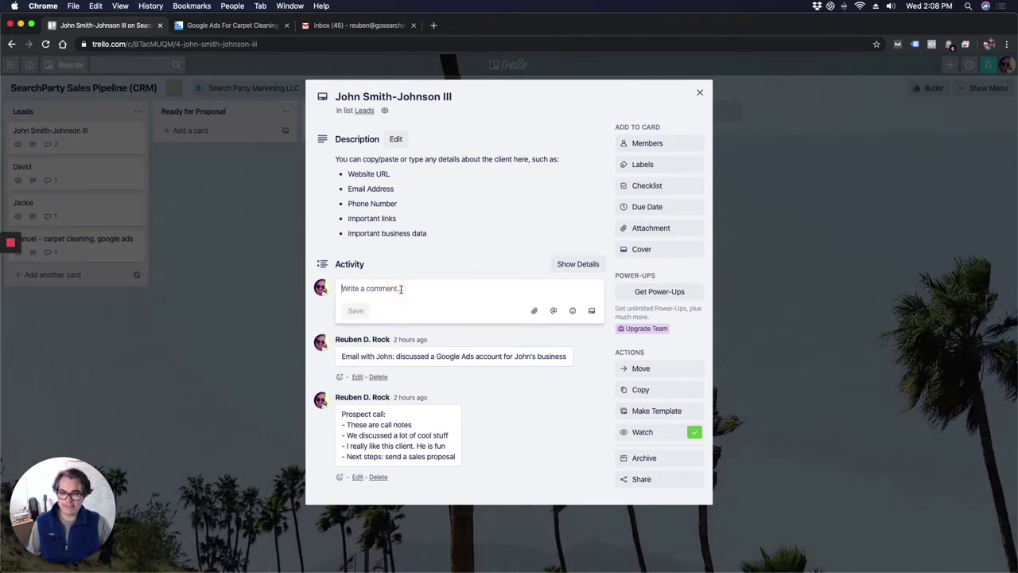
pyautogui.write('N')
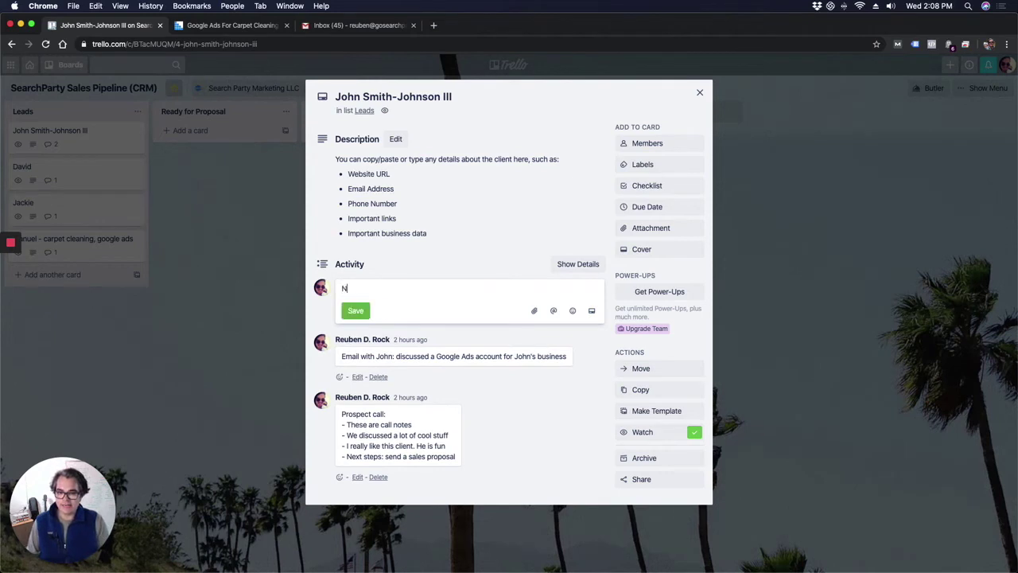
pyautogui.write('ew call:')
pyautogui.press('Return')
pyautogui.write('- notes')
pyautogui.press('Return')
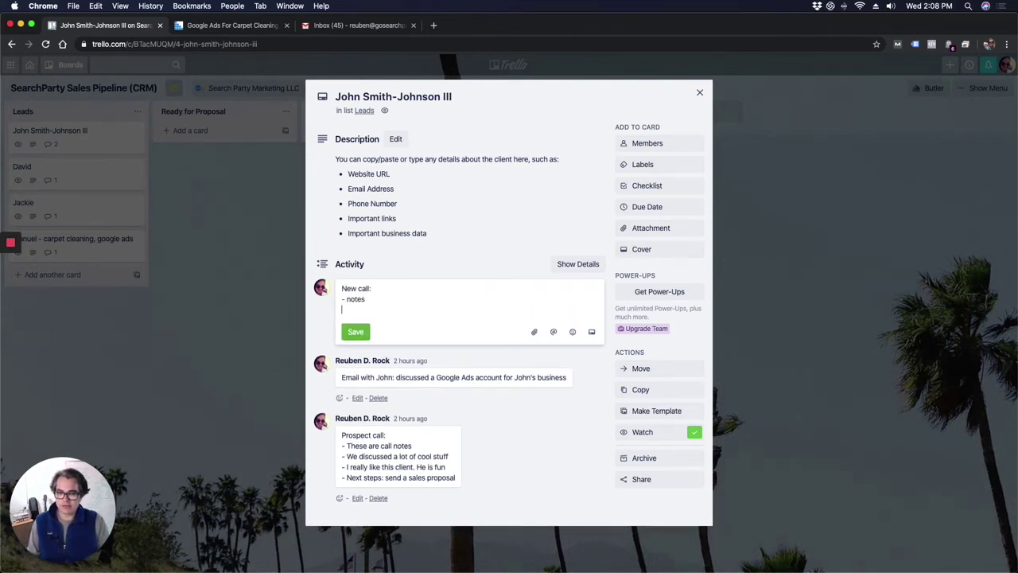
pyautogui.write('-notes')
pyautogui.press('Return')
pyautogui.write('-ntes')
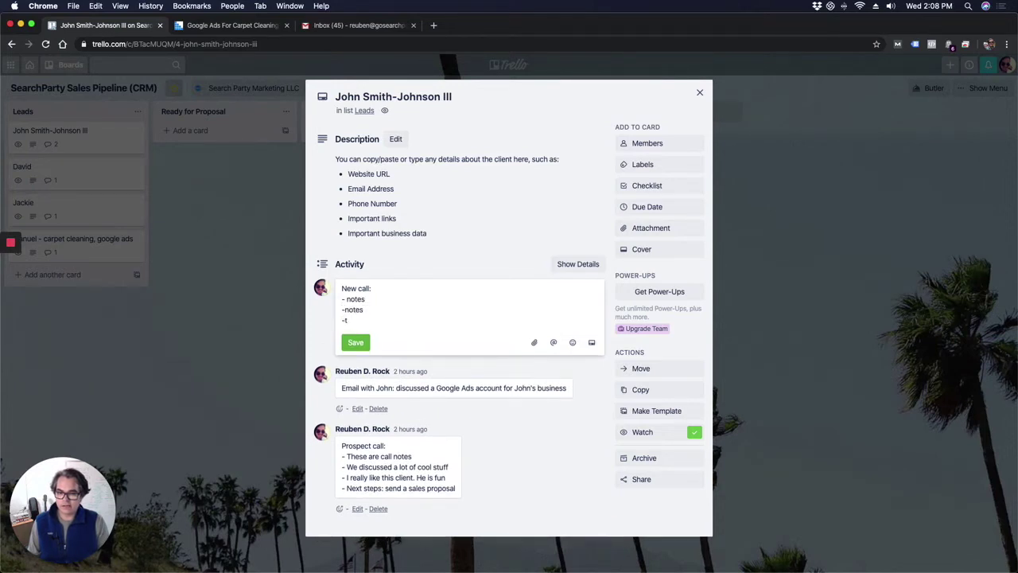
pyautogui.press('BackSpace')
pyautogui.press('BackSpace')
pyautogui.press('BackSpace')
pyautogui.write('otes')
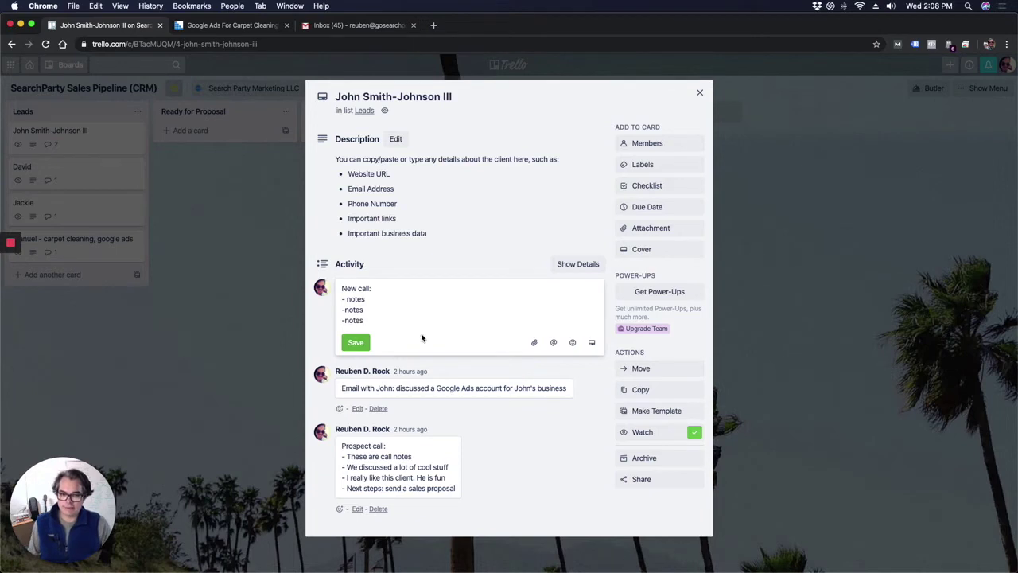
pyautogui.press('super+a')
pyautogui.press('BackSpace')
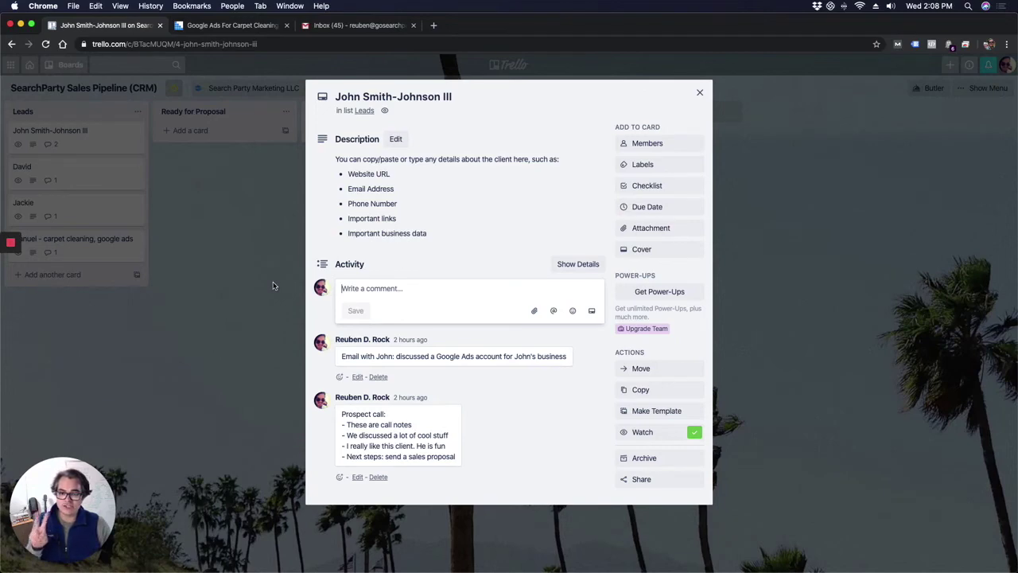
# Close the card and enter the lead's full name on the carpet-cleaning landing page form
pyautogui.click(272, 286)
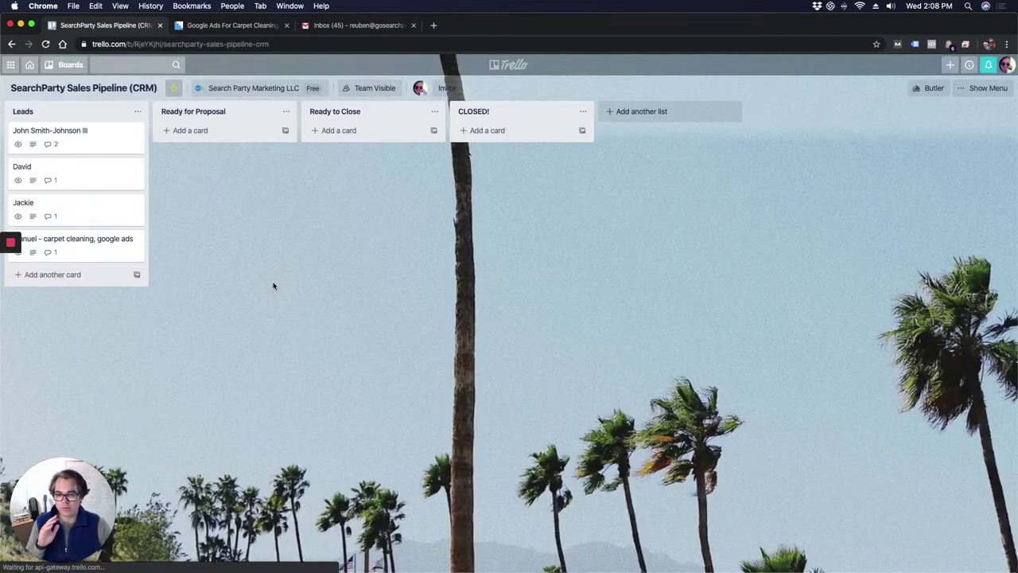
pyautogui.click(216, 27)
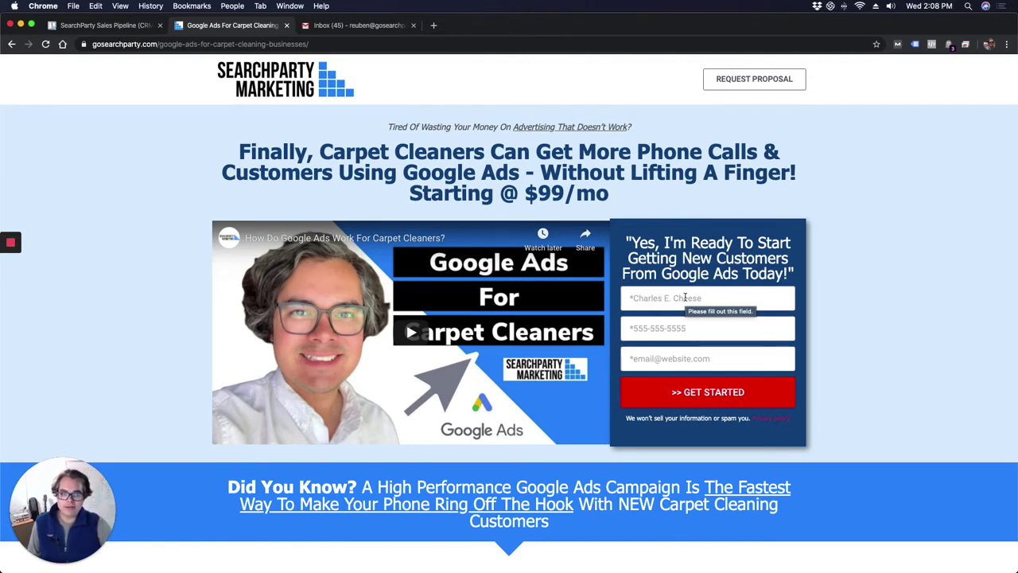
pyautogui.click(685, 298)
pyautogui.write('Carl')
pyautogui.press('BackSpace')
pyautogui.press('BackSpace')
pyautogui.press('BackSpace')
pyautogui.write('har')
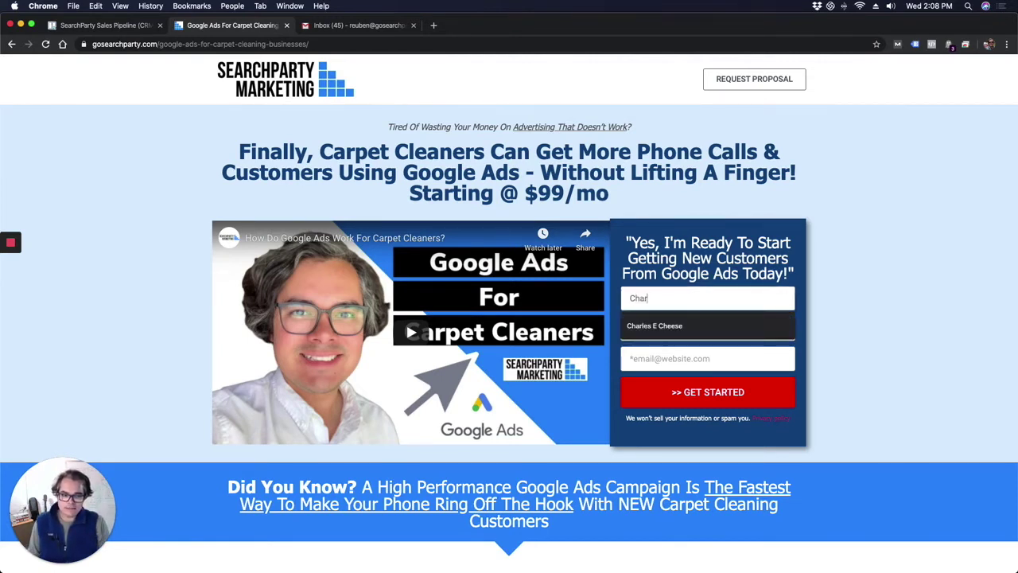
pyautogui.write('les E C')
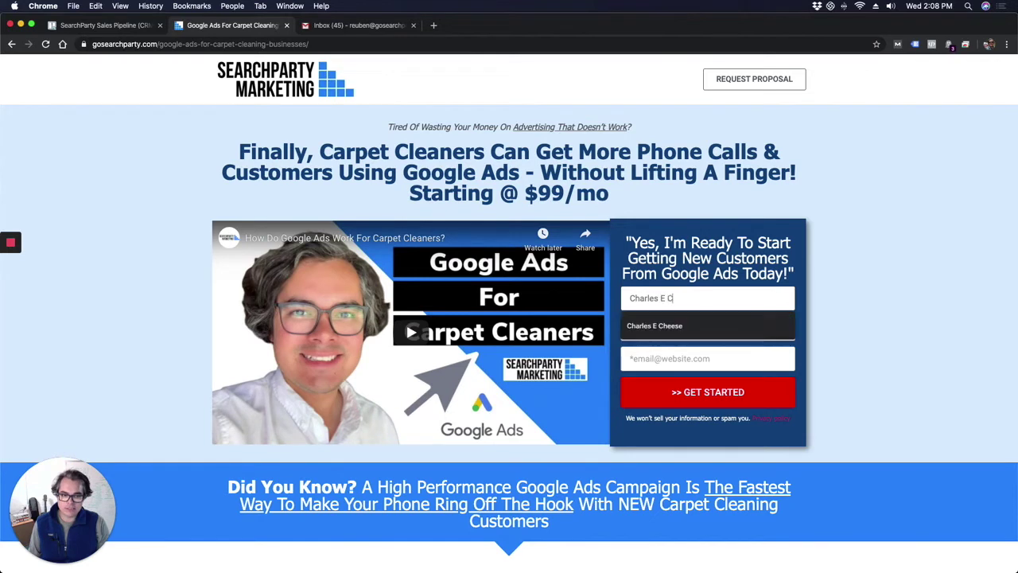
pyautogui.write('heese')
# Fill in the lead's phone number and e-mail address, then submit the form
pyautogui.press('Tab')
pyautogui.write('555')
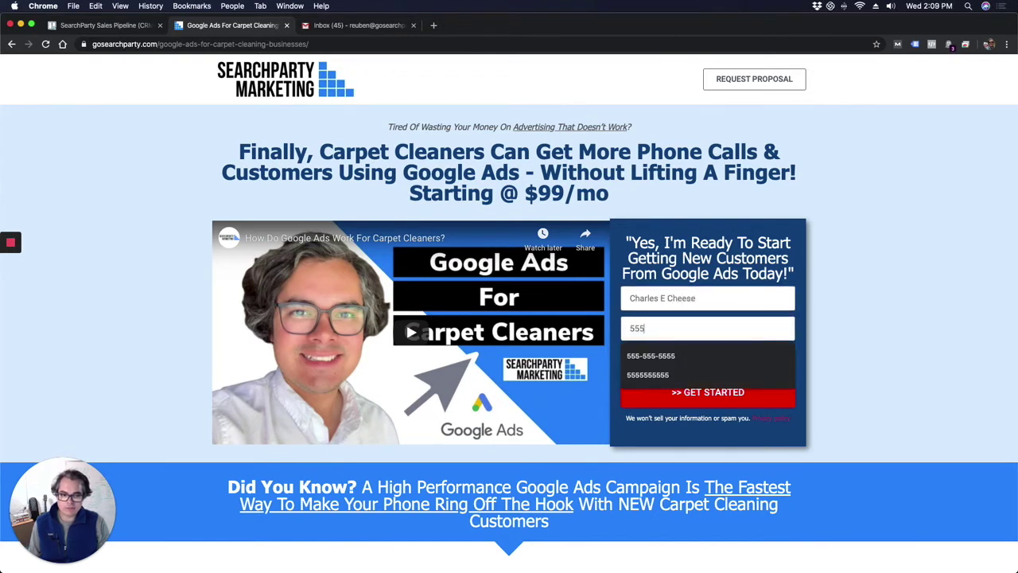
pyautogui.write('-555-5555')
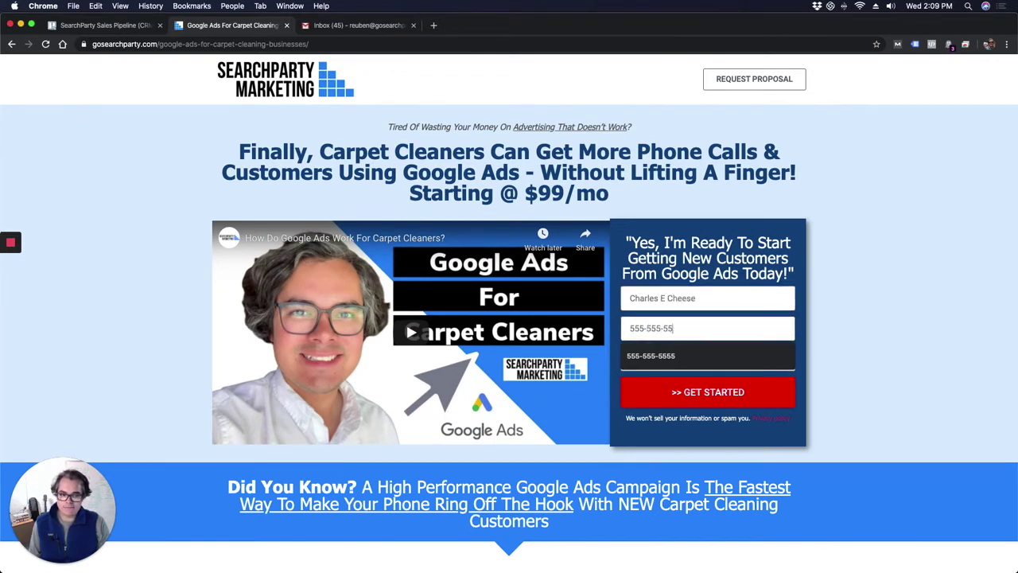
pyautogui.press('Tab')
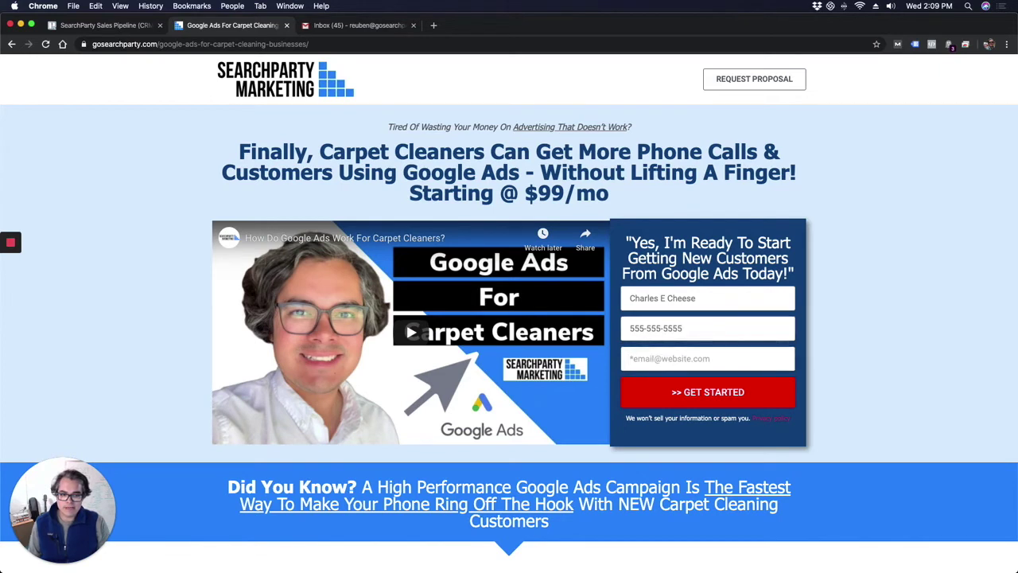
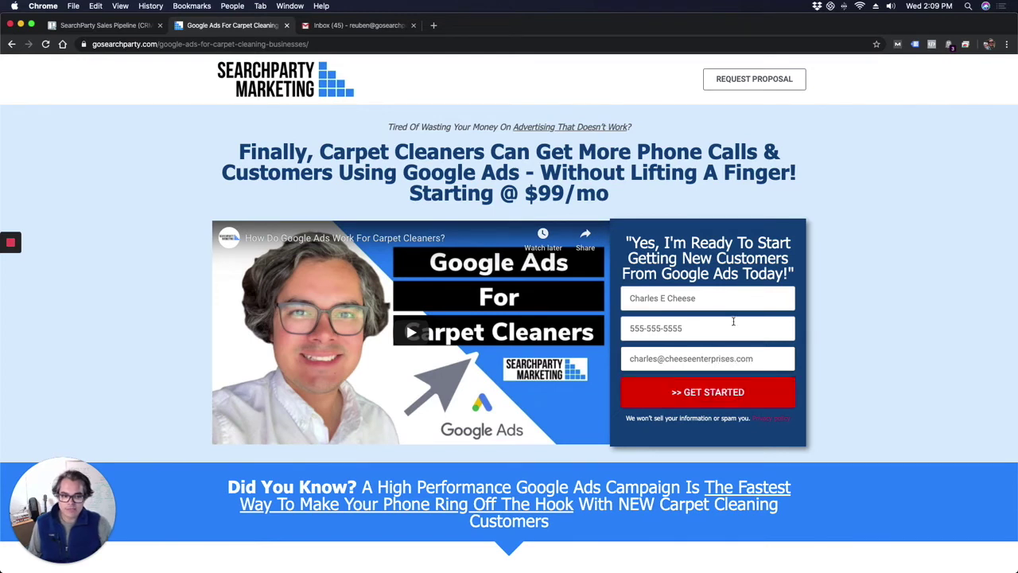
pyautogui.click(704, 402)
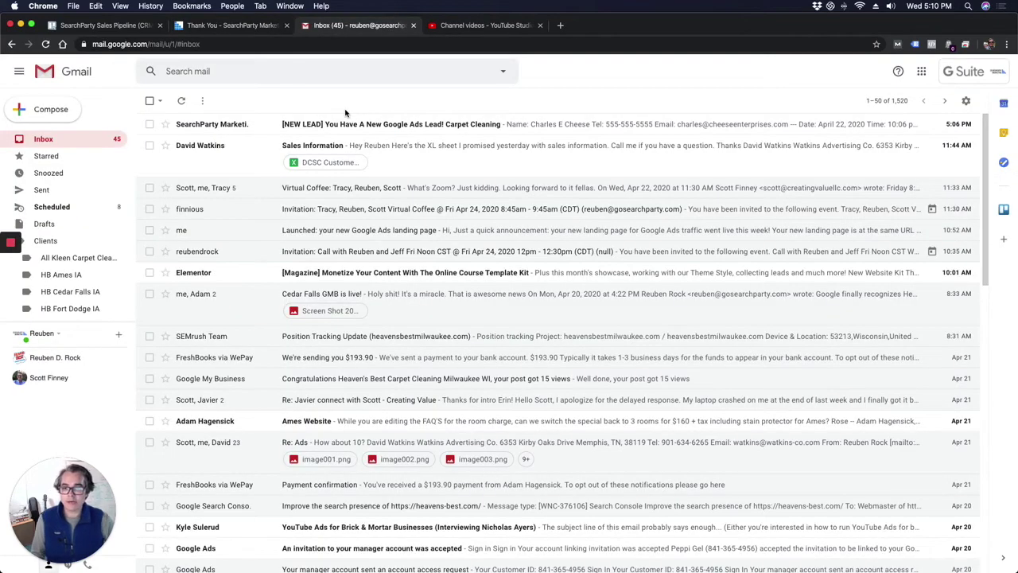
# Open the '[NEW LEAD] You Have A New Google Ads Lead! Carpet Cleaning' email
pyautogui.click(334, 127)
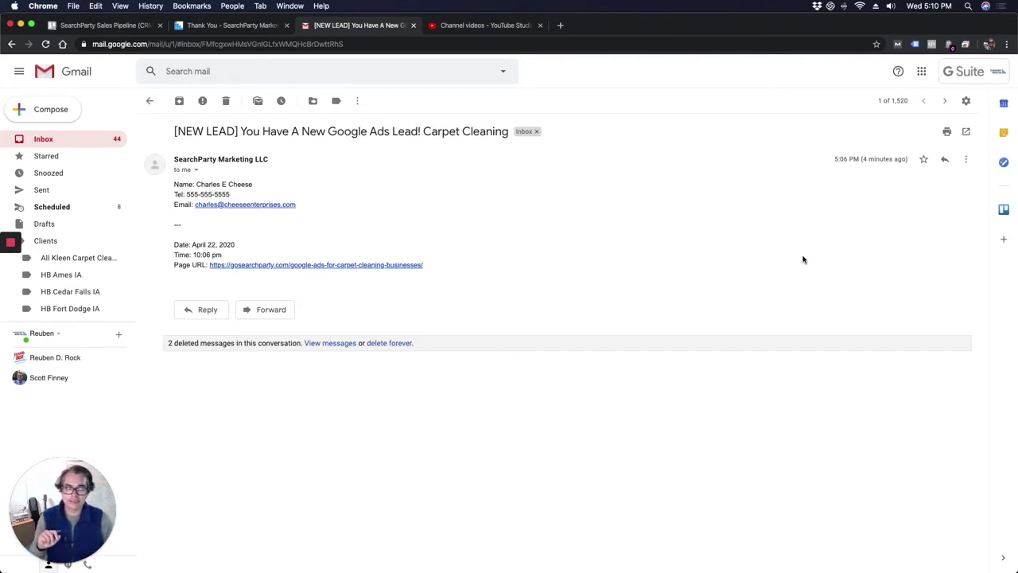
pyautogui.click(1004, 214)
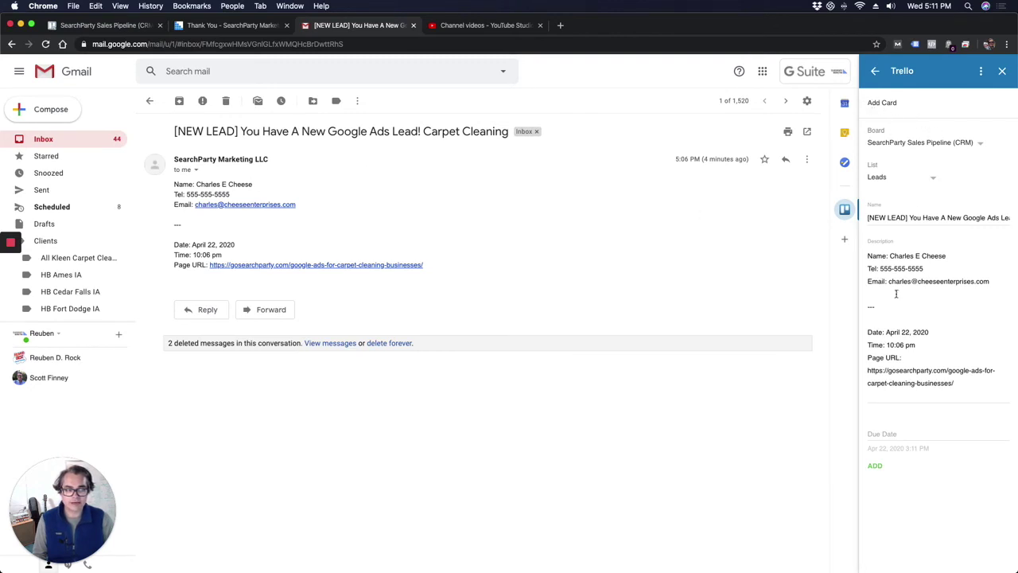
# Add the email as a Leads card on SearchParty Sales Pipeline (CRM), named after the lead
pyautogui.click(875, 468)
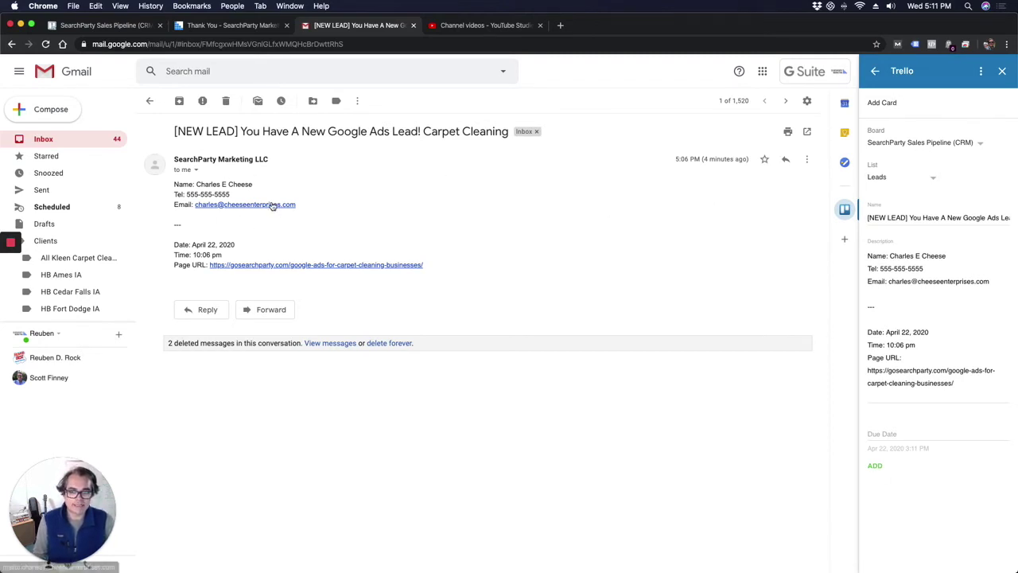
pyautogui.click(963, 141)
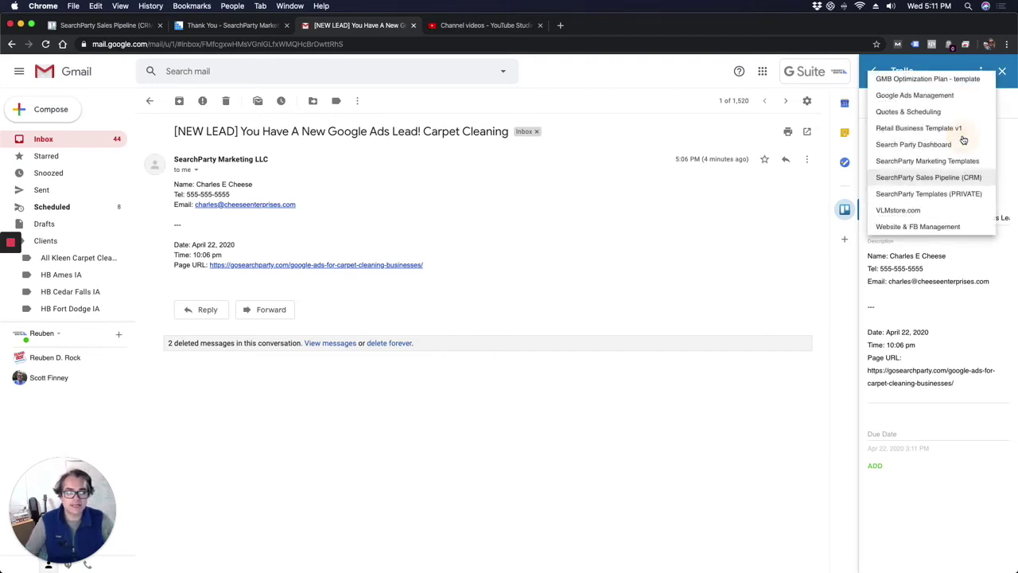
pyautogui.click(962, 182)
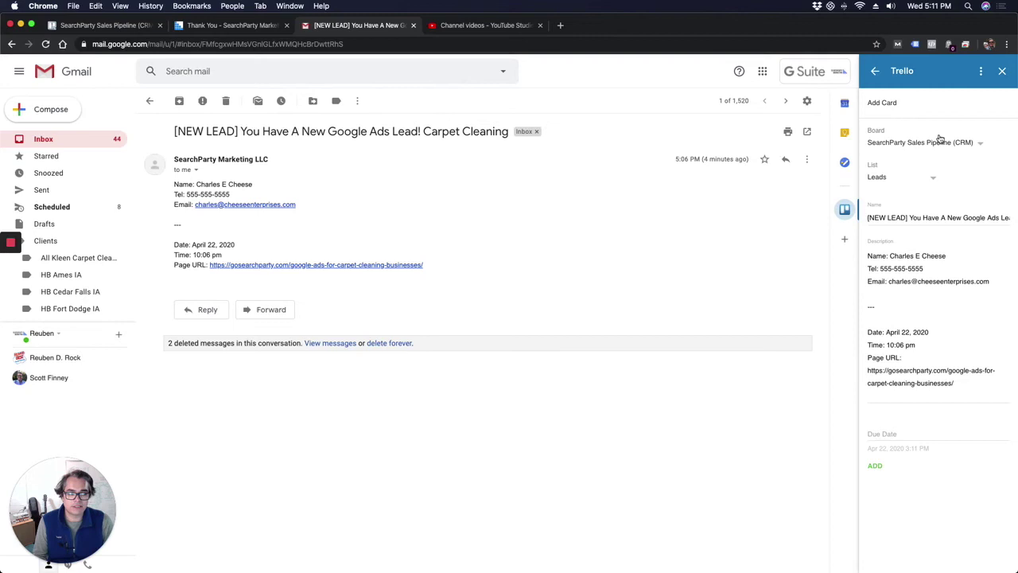
pyautogui.click(915, 178)
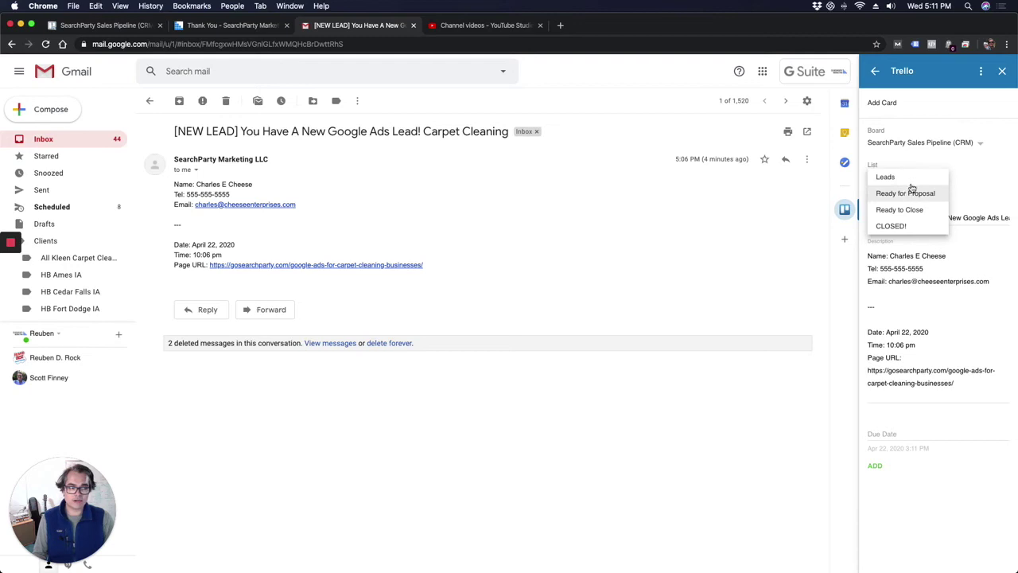
pyautogui.click(906, 180)
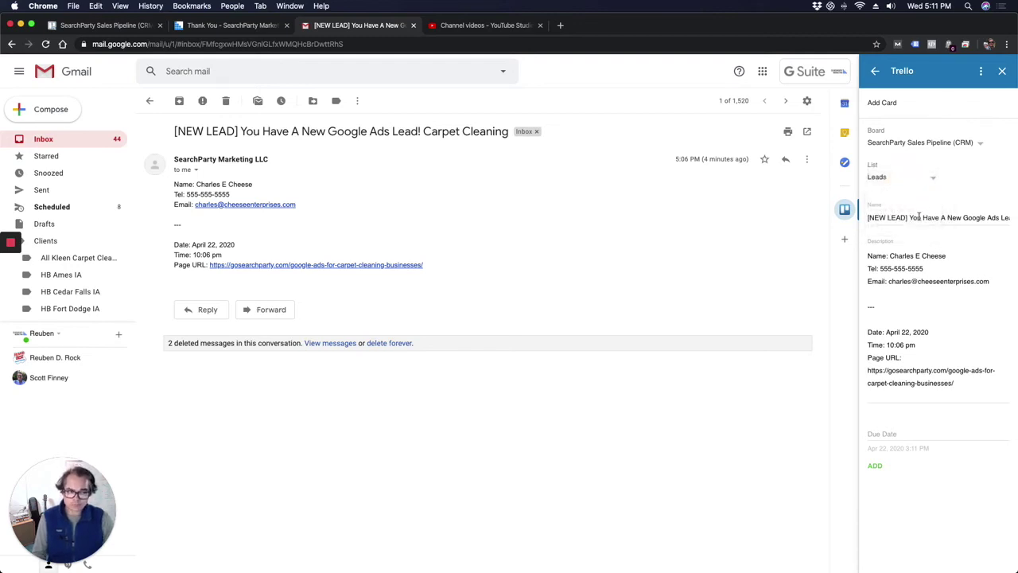
pyautogui.tripleClick(913, 218)
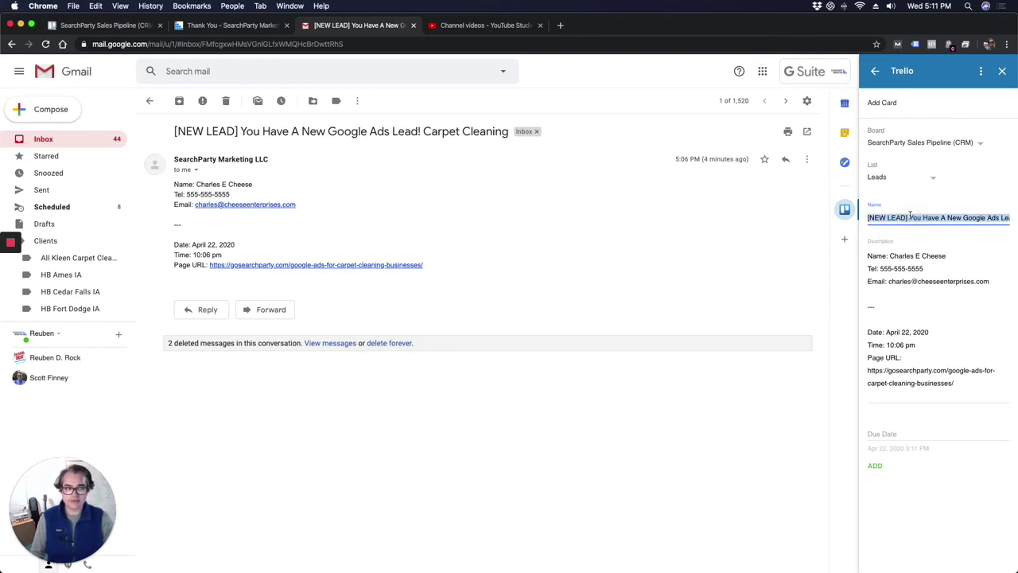
pyautogui.write('Charles ')
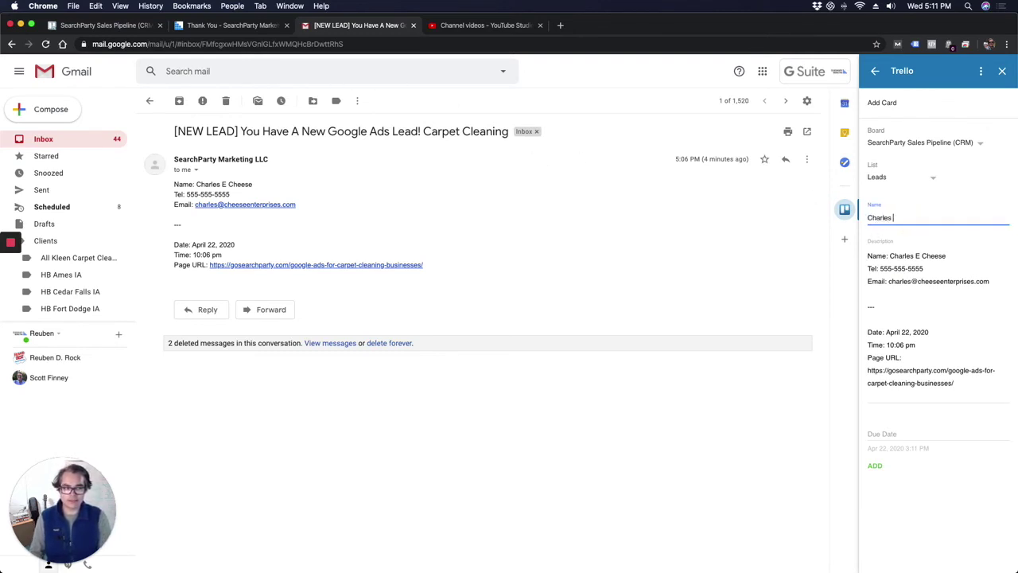
pyautogui.write('E Cheese')
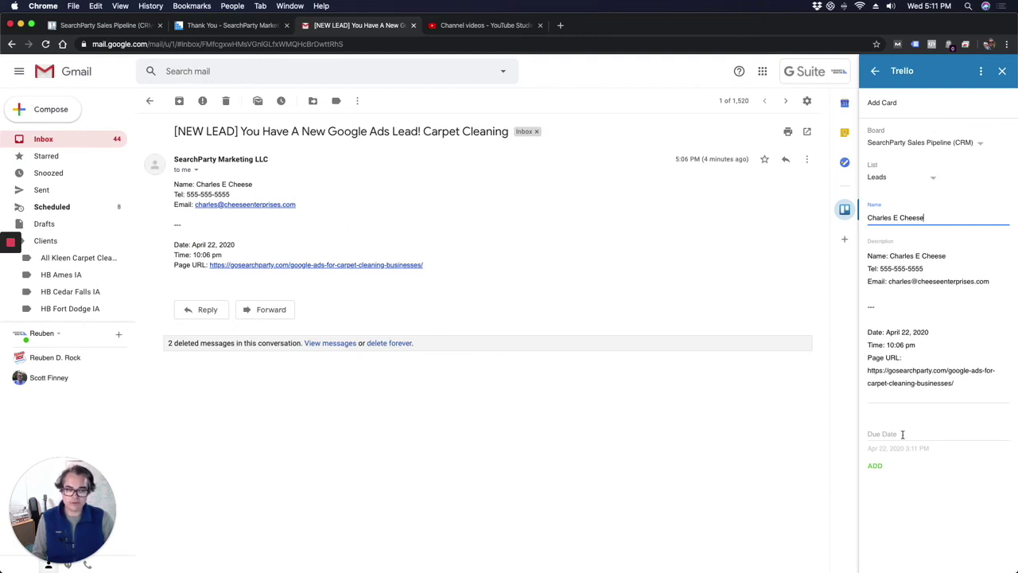
pyautogui.click(876, 468)
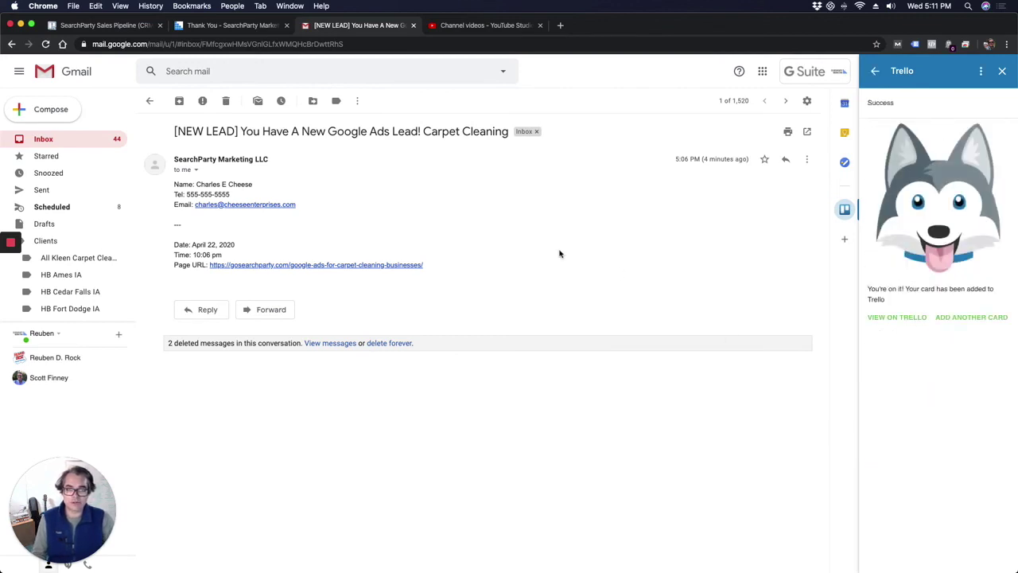
# Review the new lead card on the CRM board, then drag it out of Leads
pyautogui.click(124, 26)
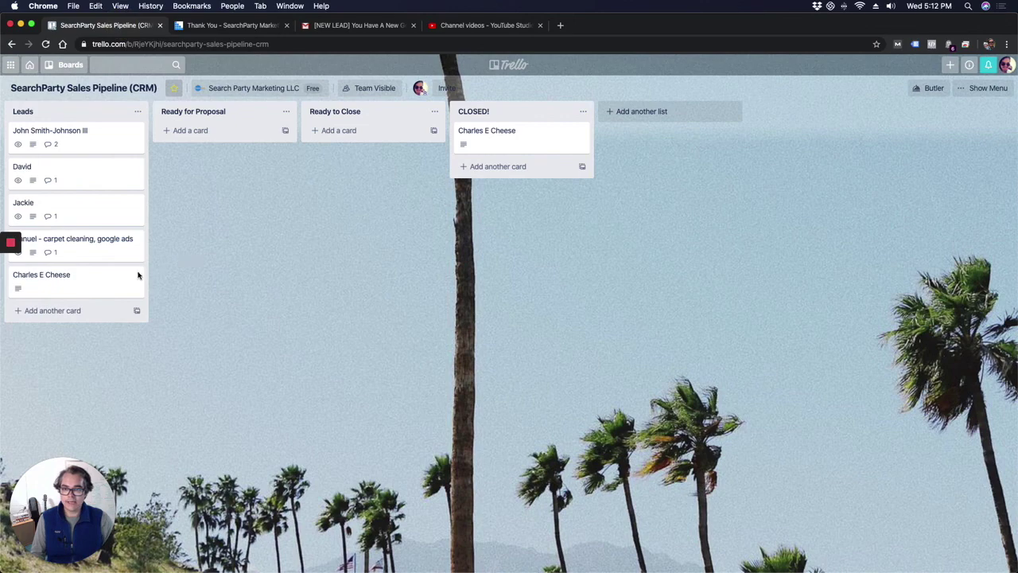
pyautogui.click(87, 284)
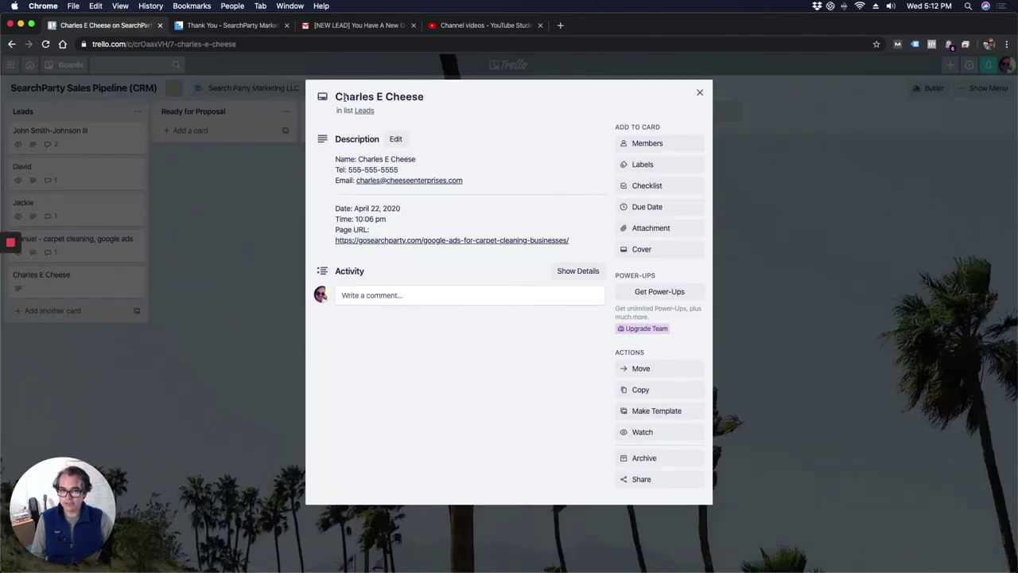
pyautogui.click(215, 223)
pyautogui.moveTo(100, 279); pyautogui.dragTo(522, 172)
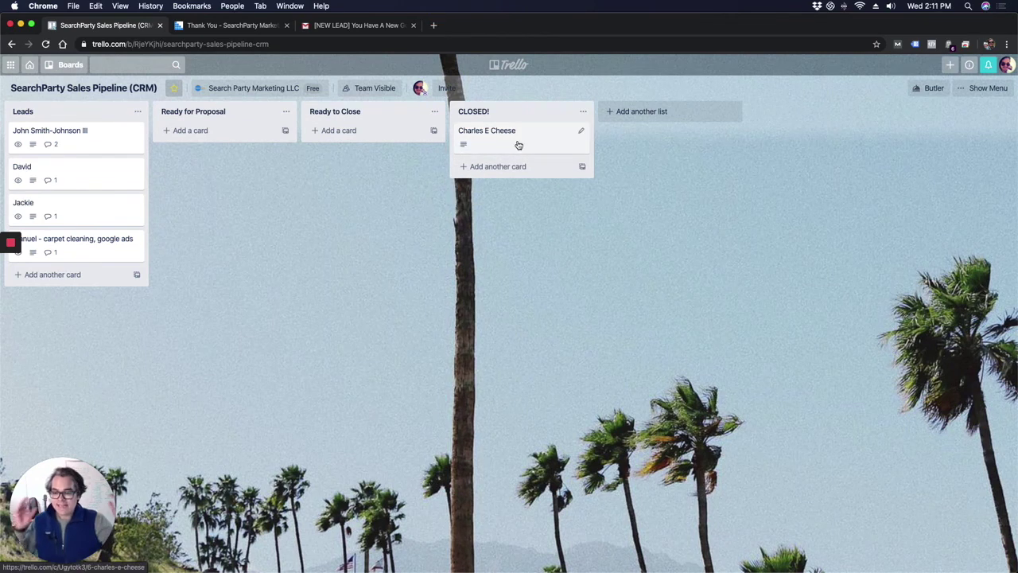